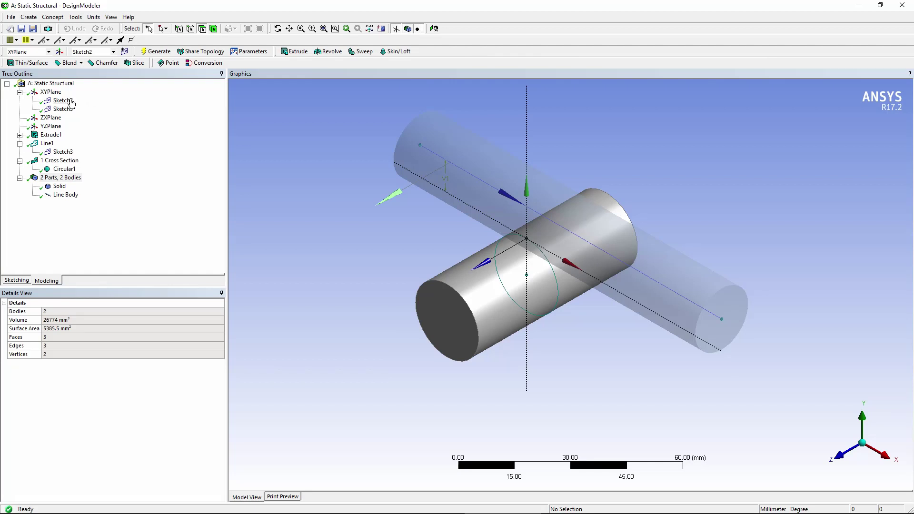
Inspect the XYPlane sketches: Sketch2, the cylinder circle, and Sketch3, the line sketch.
click(51, 93)
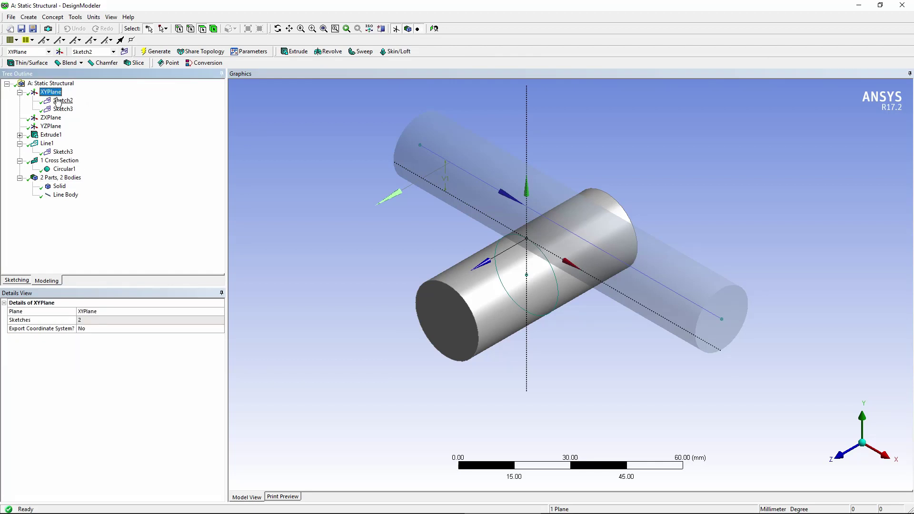
click(62, 101)
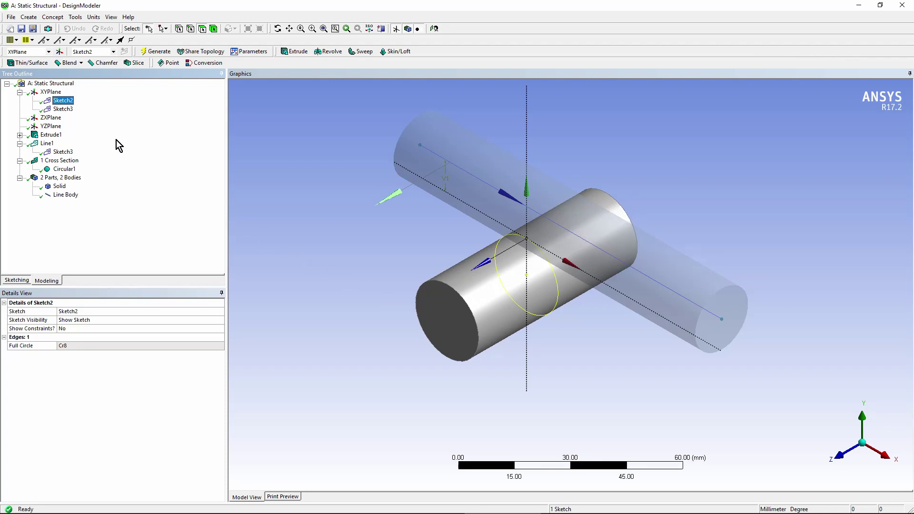
click(63, 109)
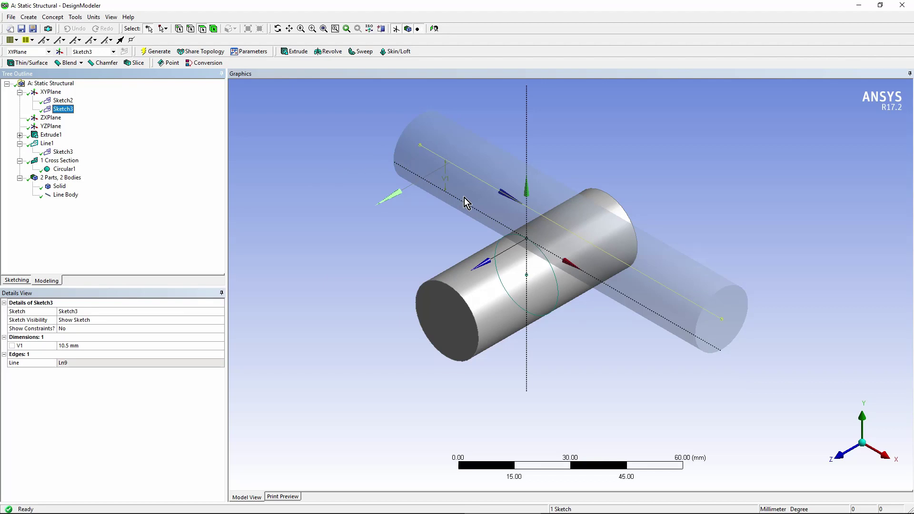
Check Line1 generated from Sketch3 and Extrude1, the 30 mm symmetric extrusion of Sketch2.
click(60, 18)
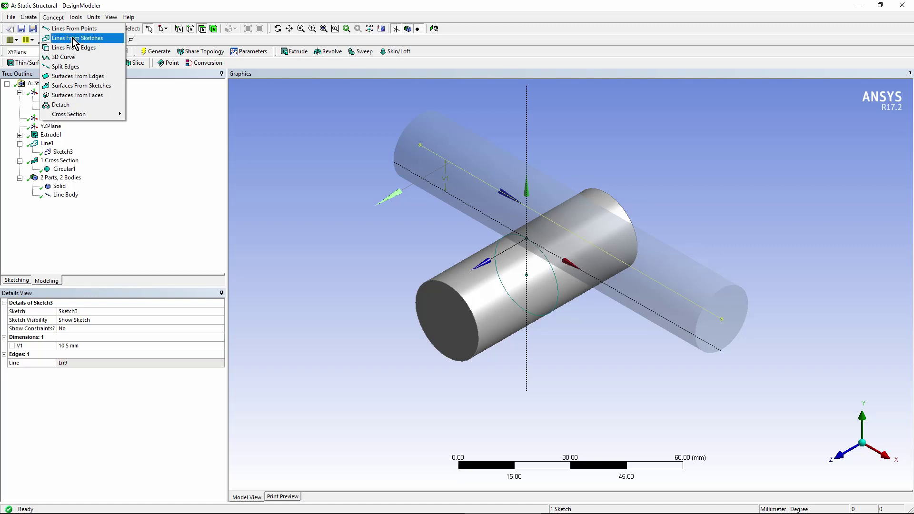
click(47, 146)
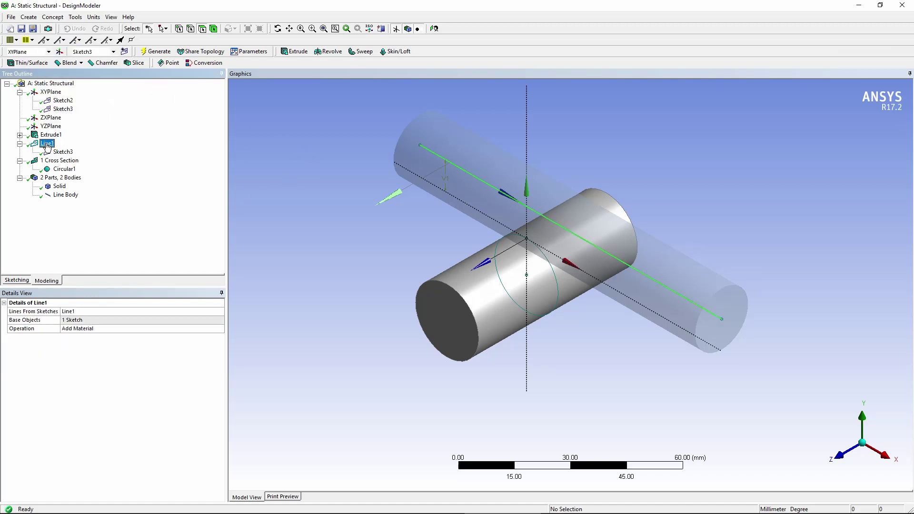
click(62, 152)
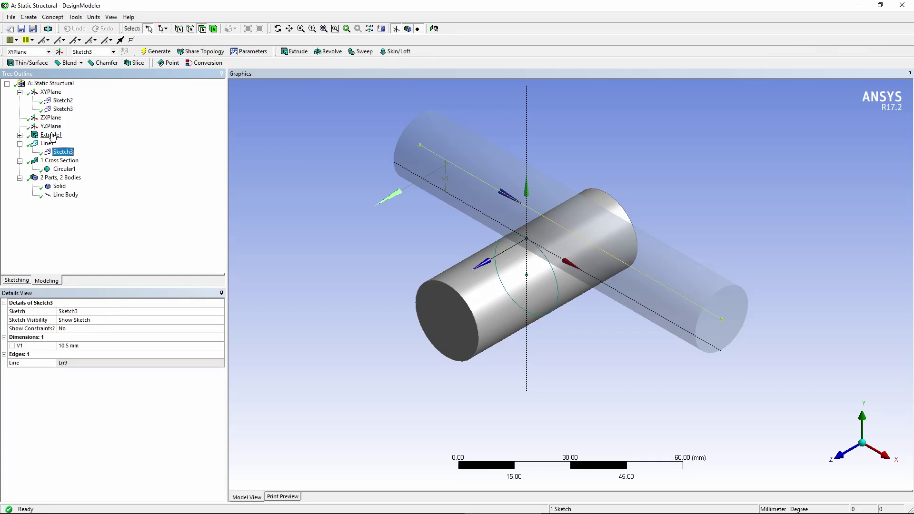
click(51, 135)
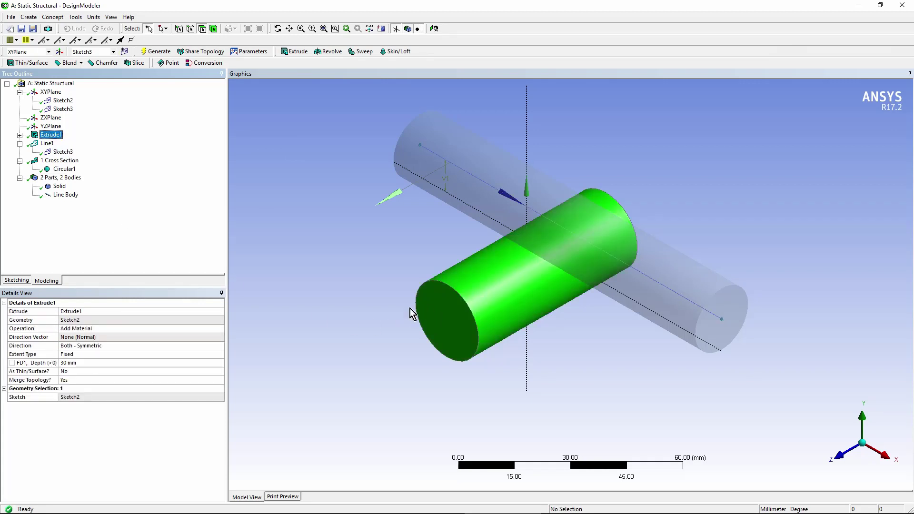
Confirm Circular1's 10 mm radius section, then view the 2-body, 26774 mm³ summary.
click(68, 161)
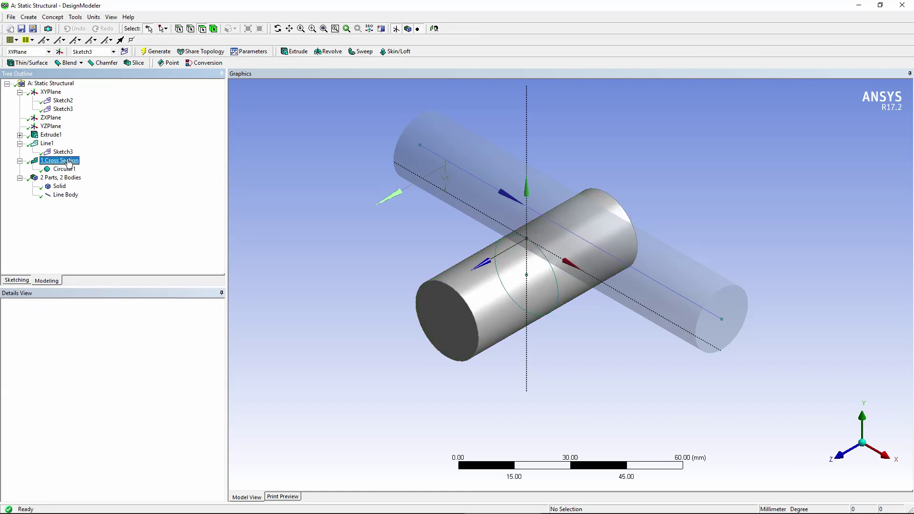
click(70, 170)
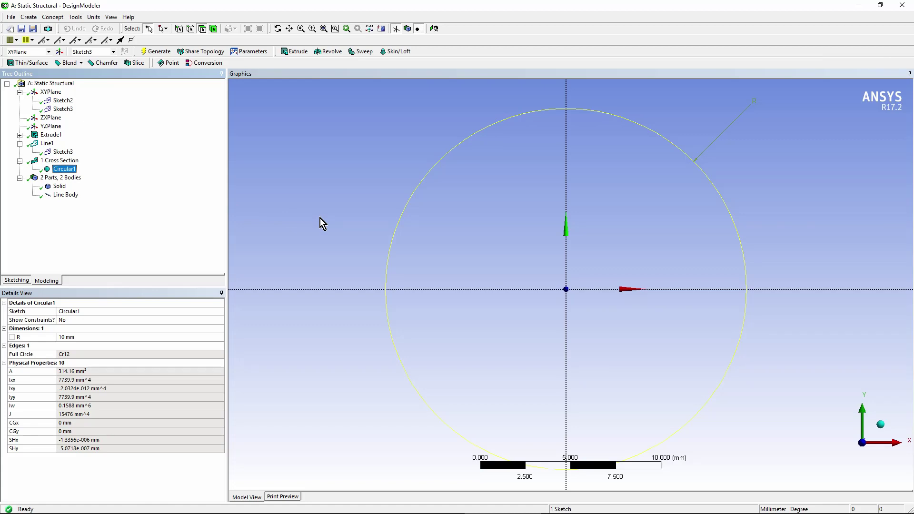
click(71, 178)
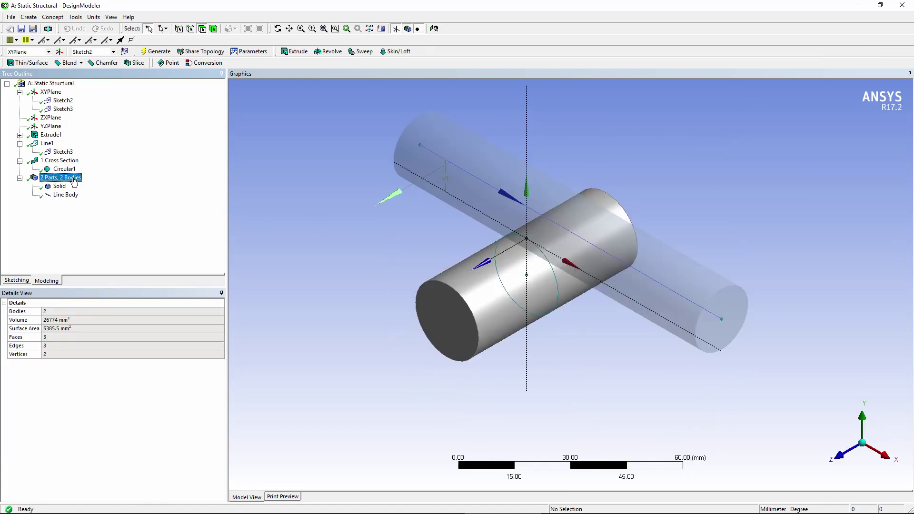
click(112, 18)
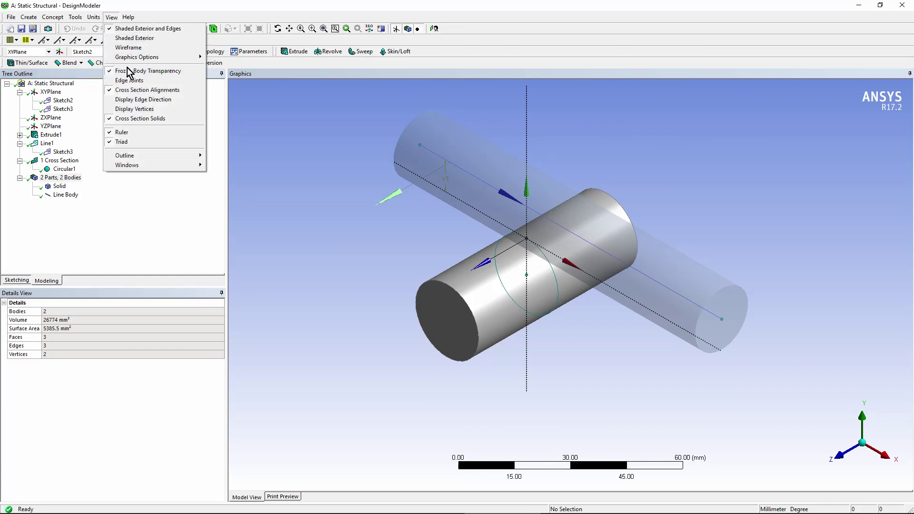
click(299, 163)
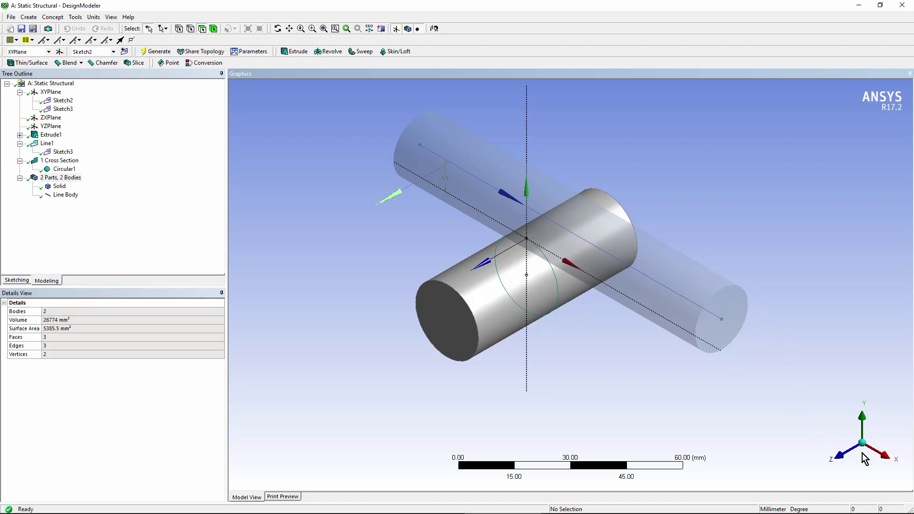
click(884, 457)
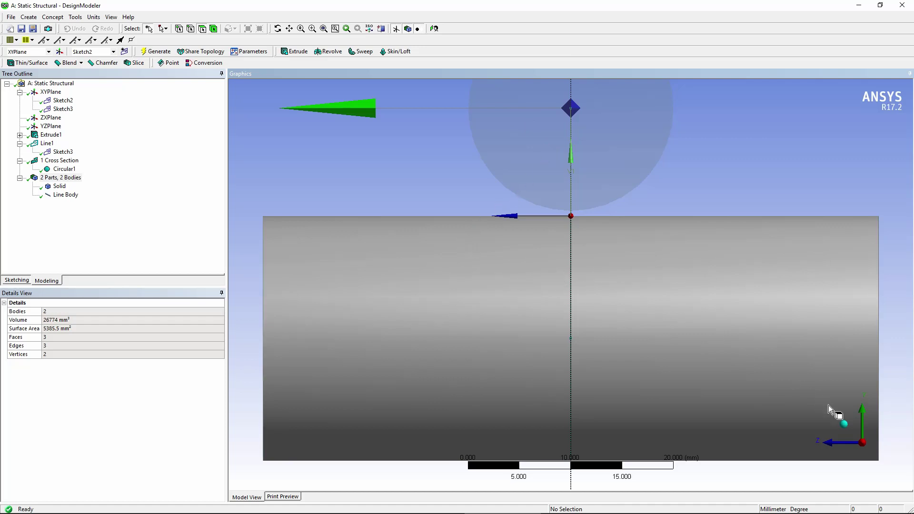
click(845, 424)
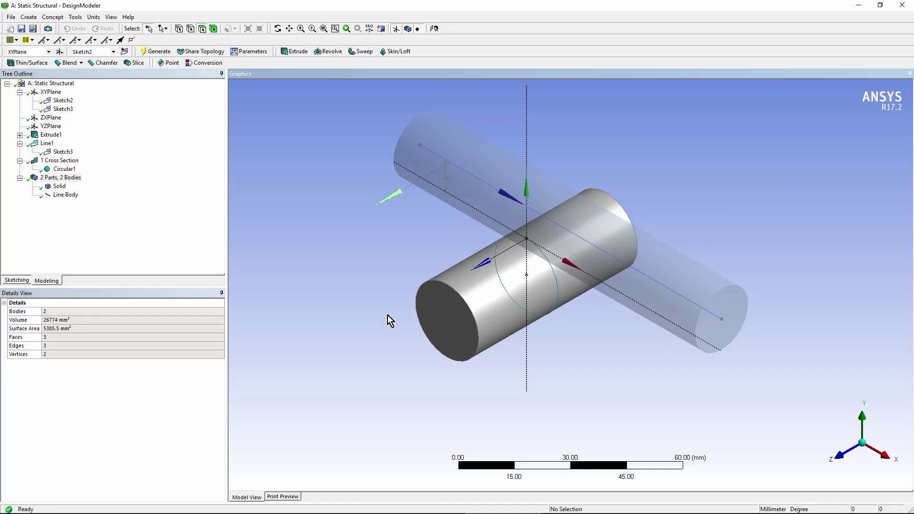
In Mechanical, expand Geometry and highlight the Solid cylinder and the Line Body beam.
click(426, 510)
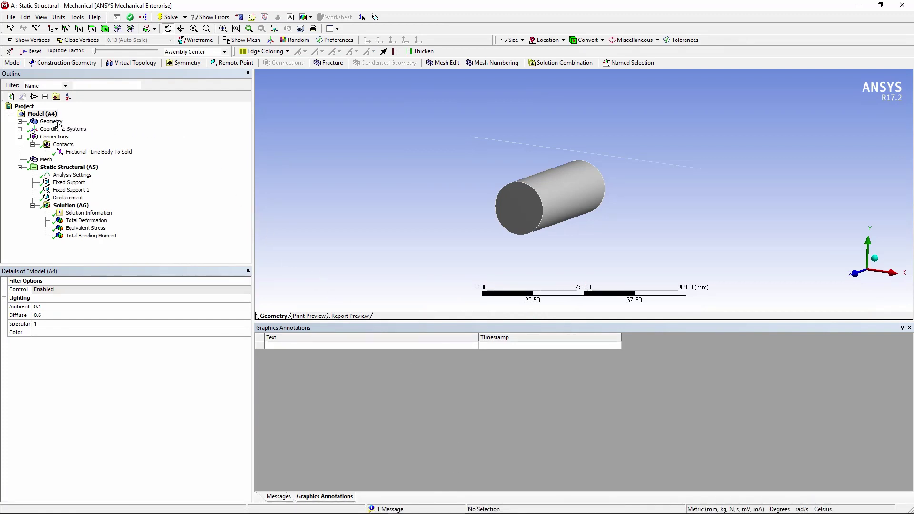
click(30, 123)
click(20, 122)
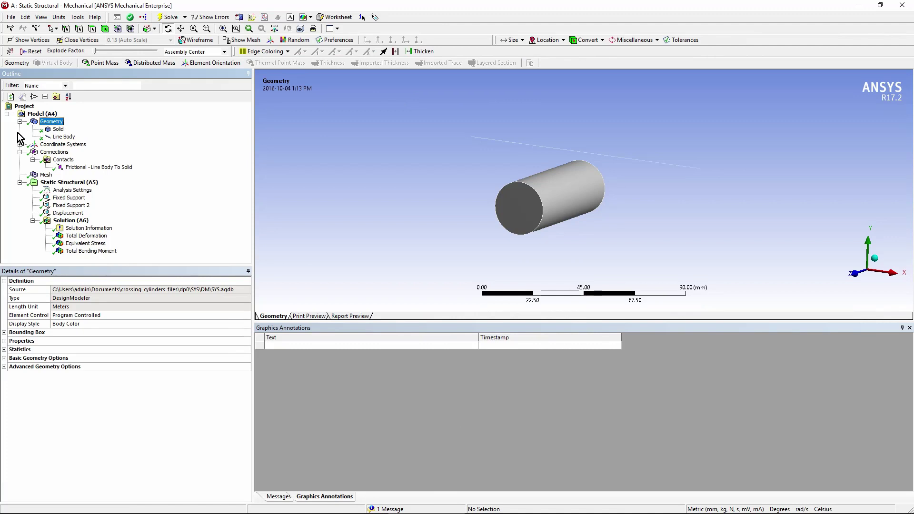
click(58, 130)
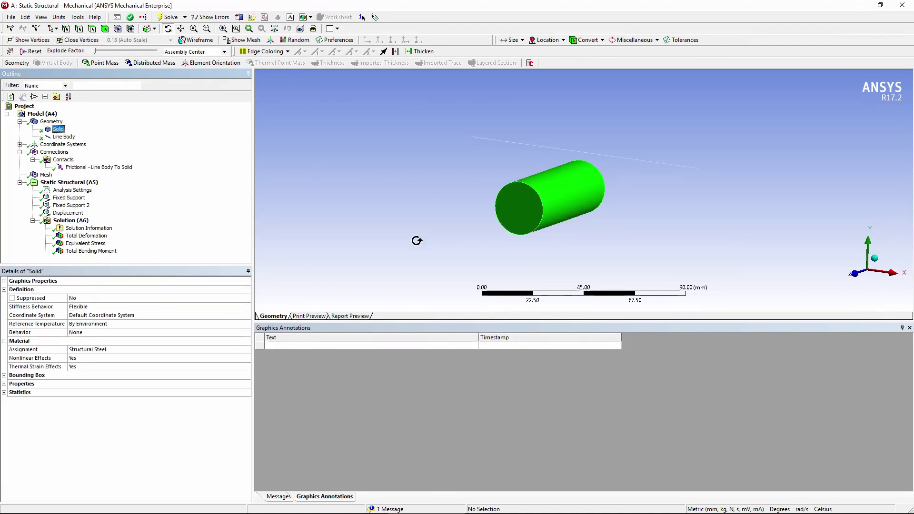
click(63, 137)
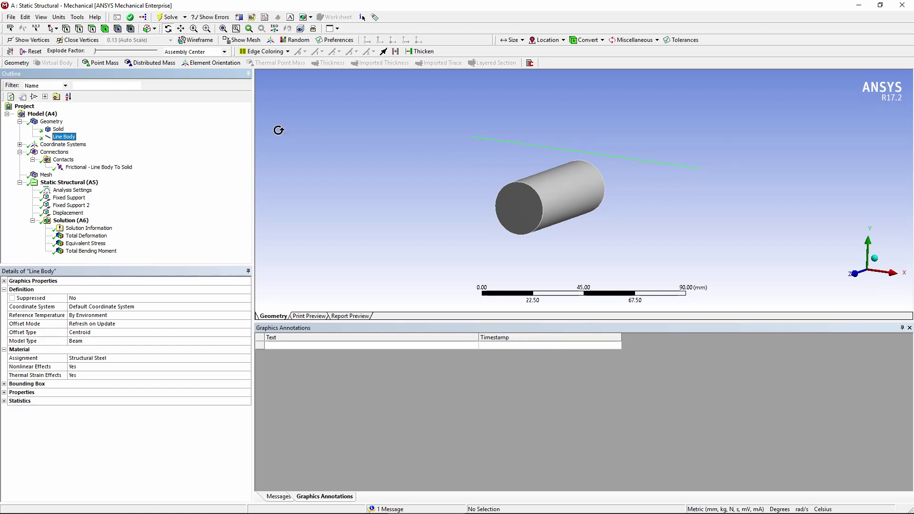
Display the generated mesh and orbit to see the beam over the cylinder.
click(46, 174)
drag(623, 229, 521, 136)
drag(656, 164, 708, 180)
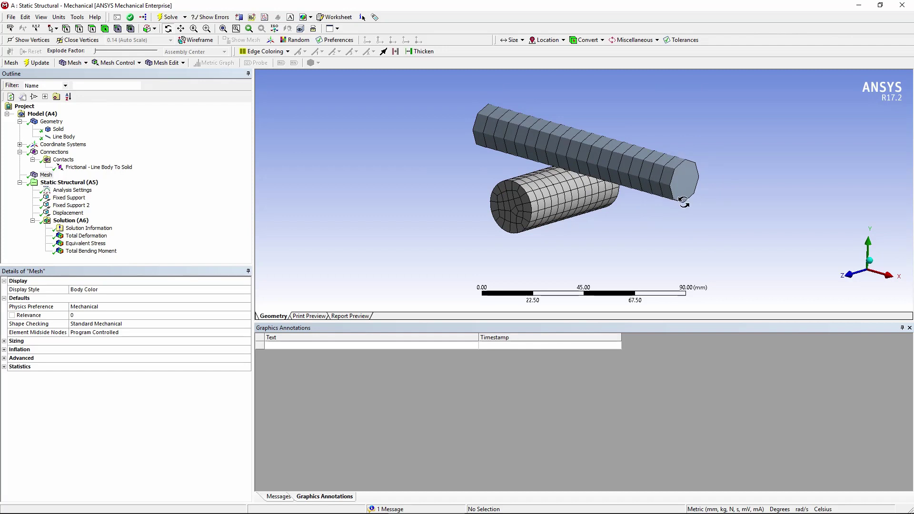
mouse_move(661, 237)
mouse_down()
mouse_move(698, 229)
mouse_move(666, 238)
mouse_up()
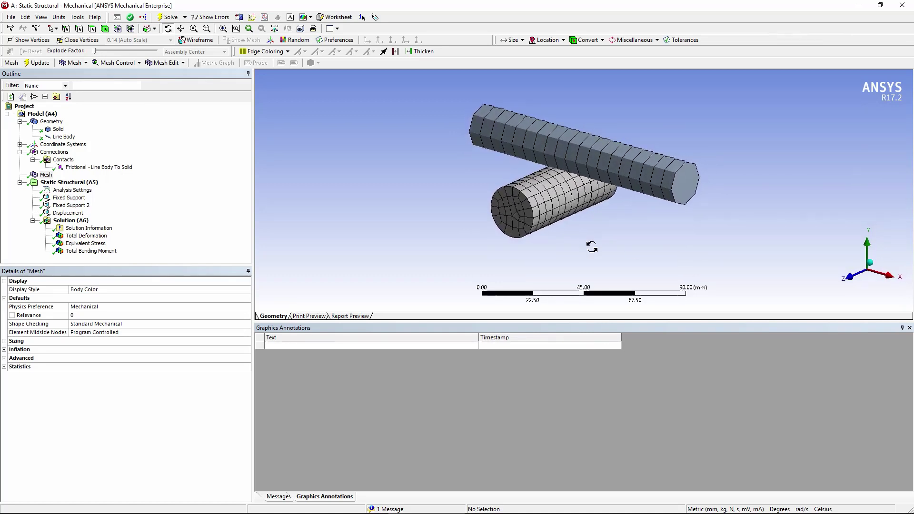
Review the frictional contact's 0.19 coefficient and 10 mm offset, then return to DesignModeler.
click(76, 167)
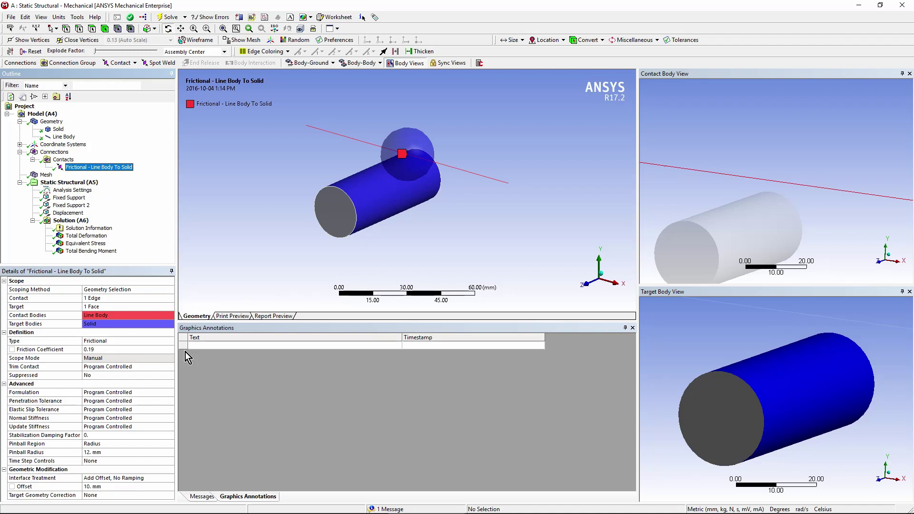
drag(125, 267, 120, 198)
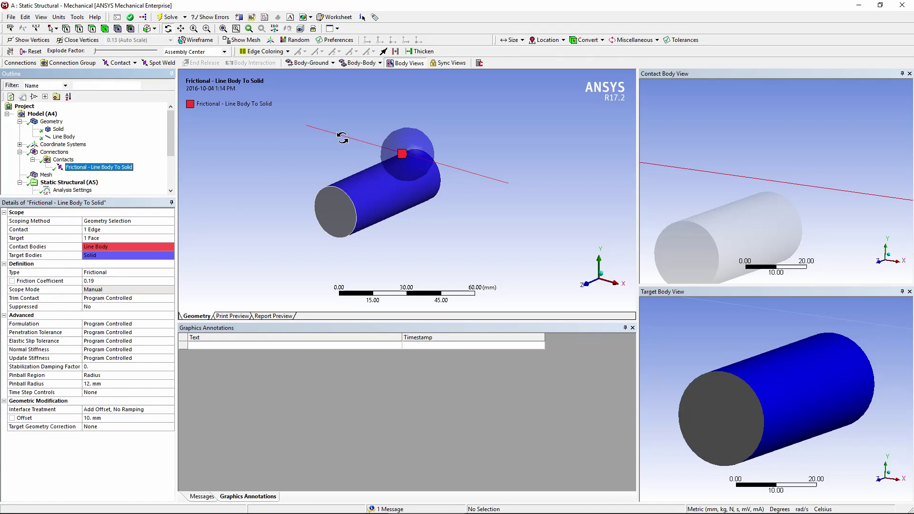
mouse_move(473, 168)
mouse_down()
mouse_move(526, 204)
mouse_move(481, 210)
mouse_up()
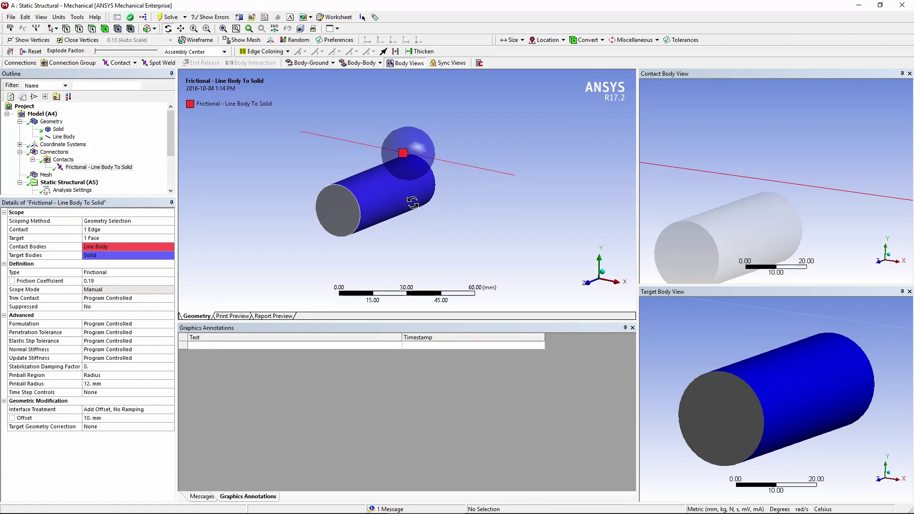
click(132, 419)
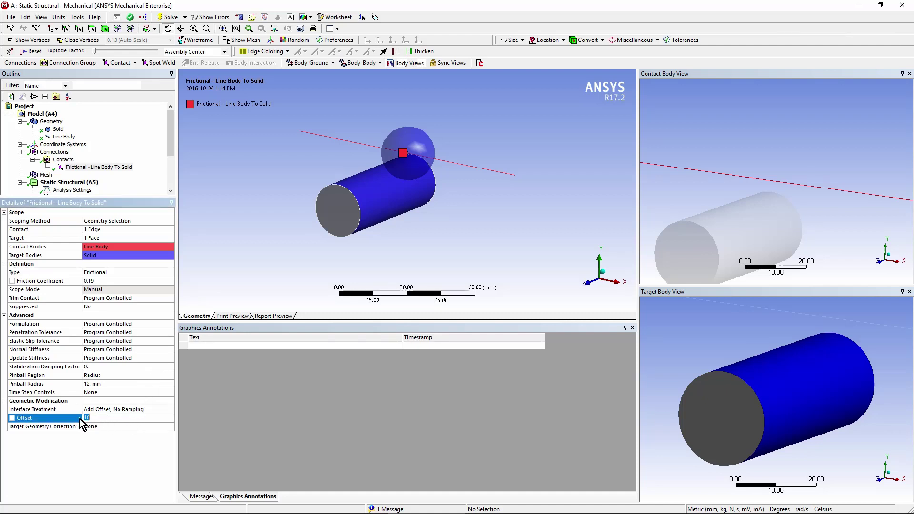
key(Up)
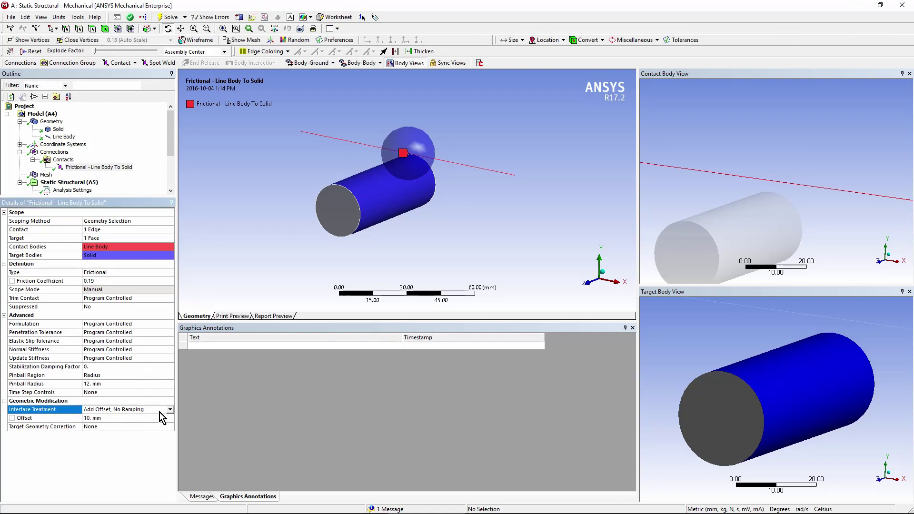
click(497, 507)
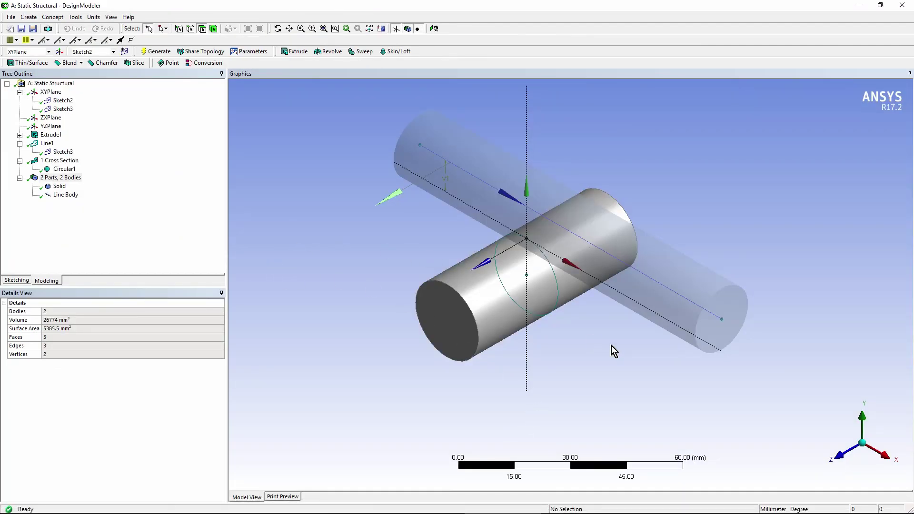
View the line body's gap above the cylinder from the side and show Circular1's section.
middle_drag(612, 351, 613, 309)
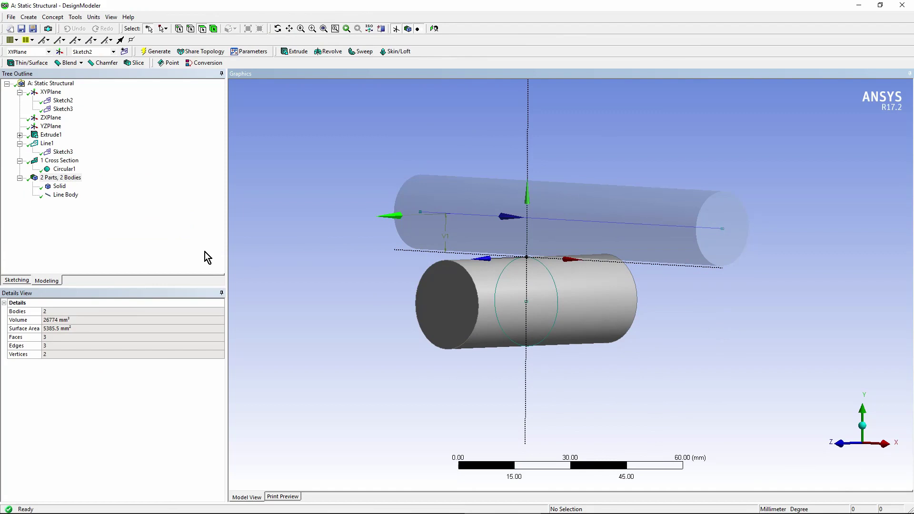
click(64, 169)
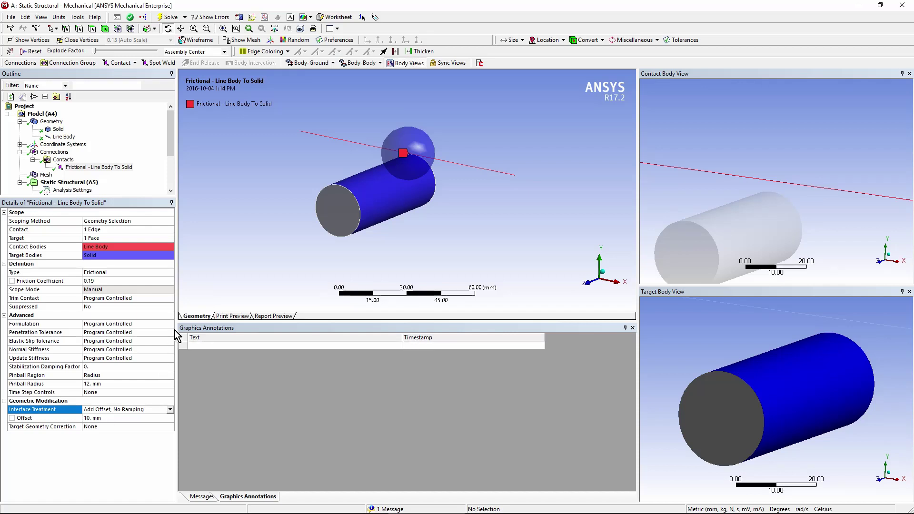
click(56, 384)
click(135, 384)
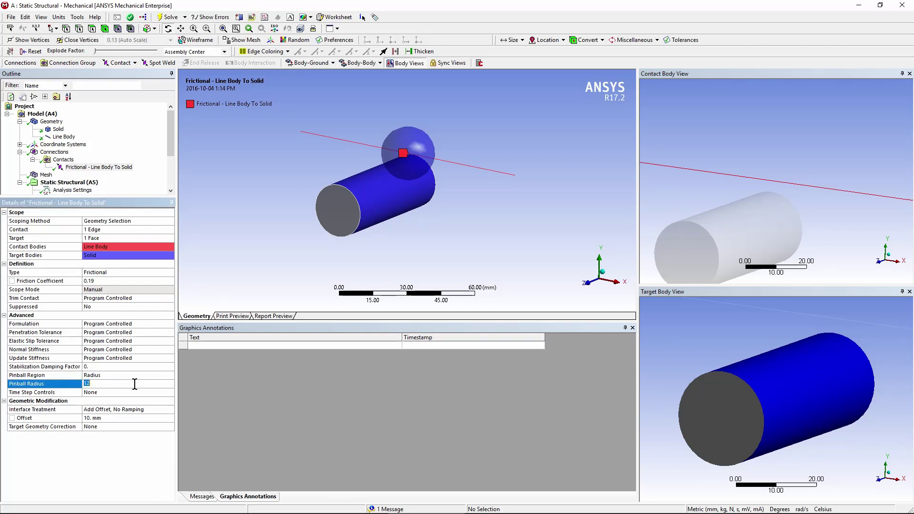
click(112, 419)
key(Return)
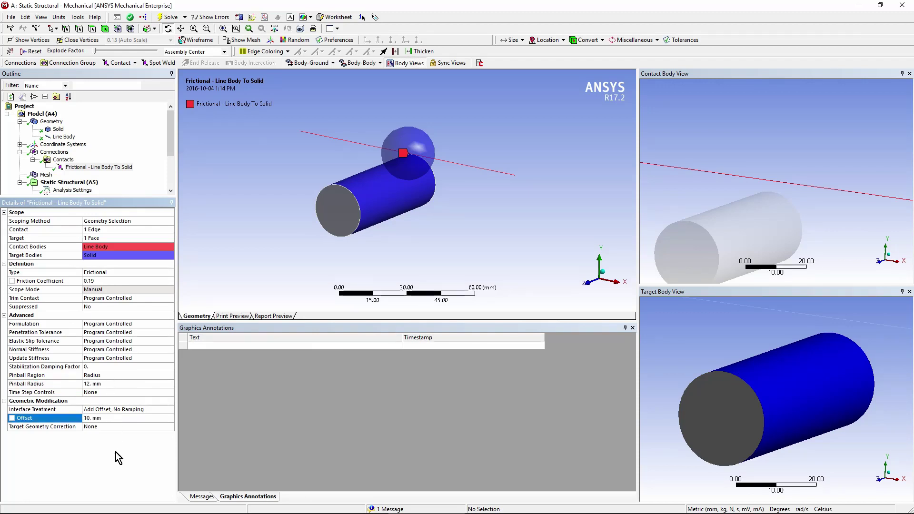
click(129, 383)
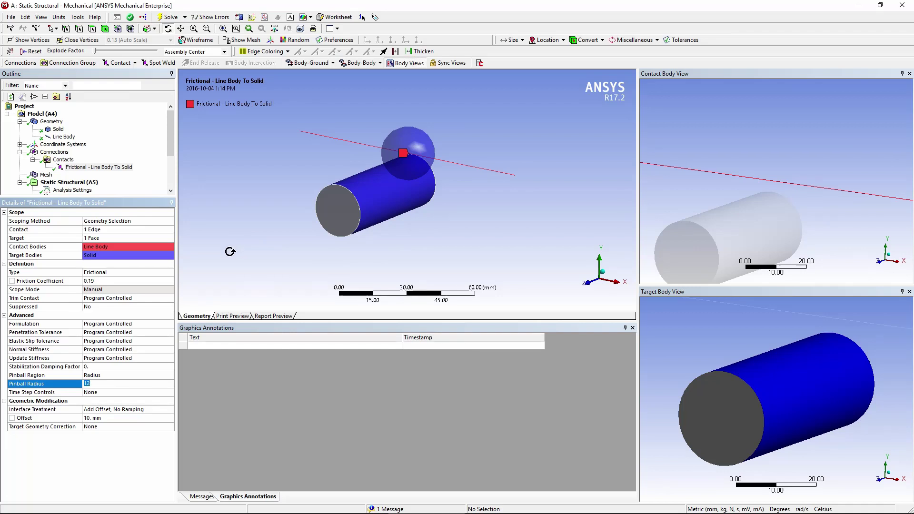
click(167, 394)
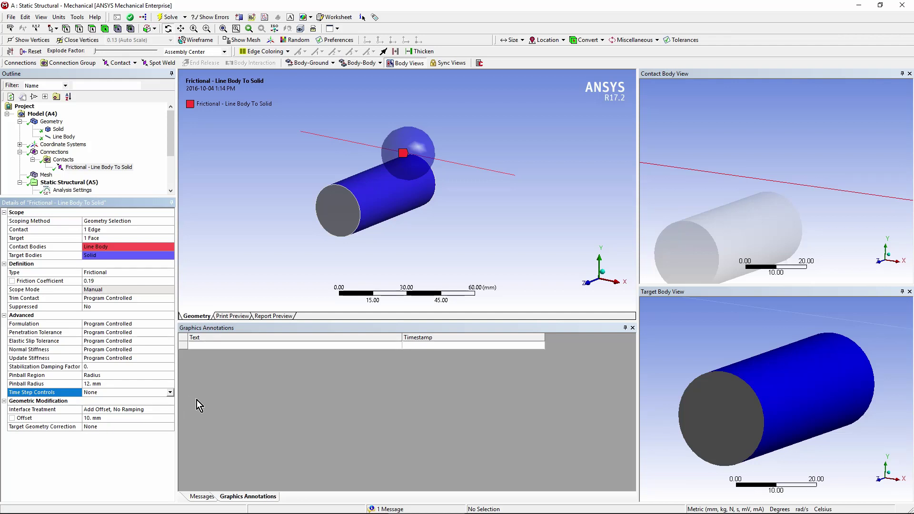
Leave contact Time Step Controls at None and enlarge the Outline to show all items.
click(170, 392)
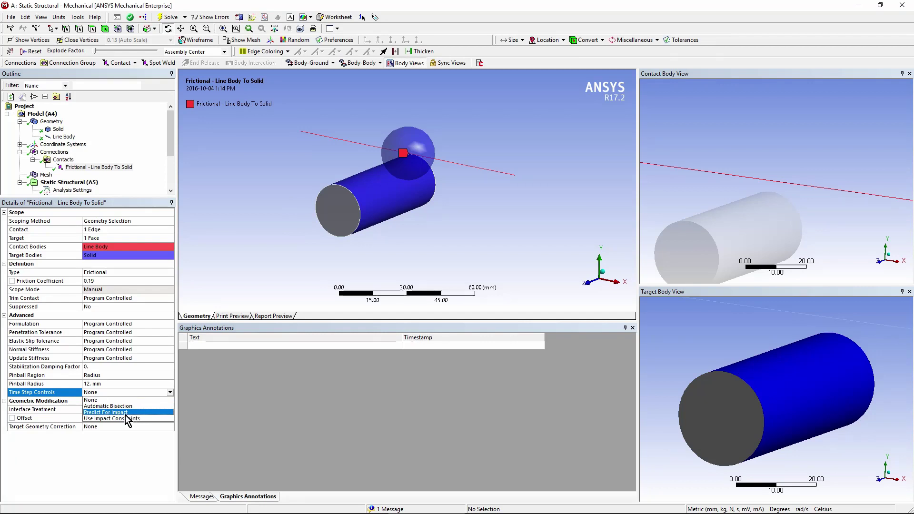
click(246, 401)
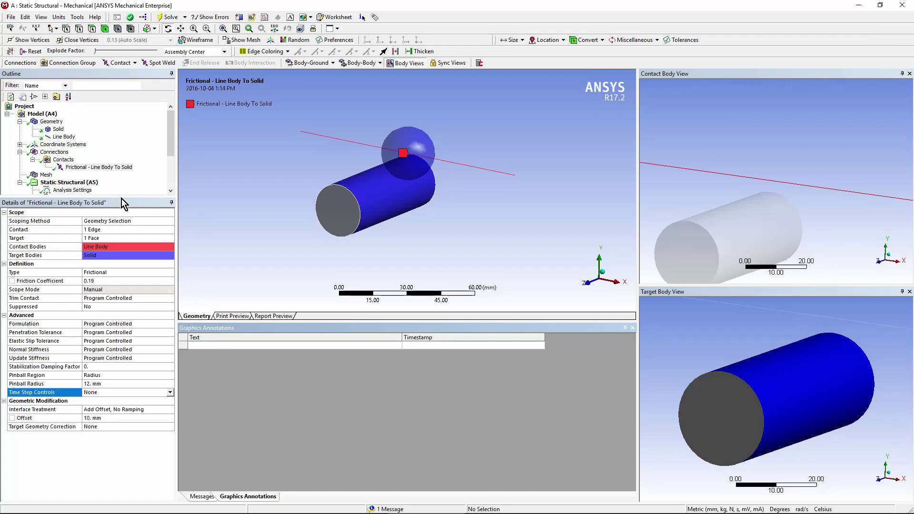
drag(122, 196, 114, 261)
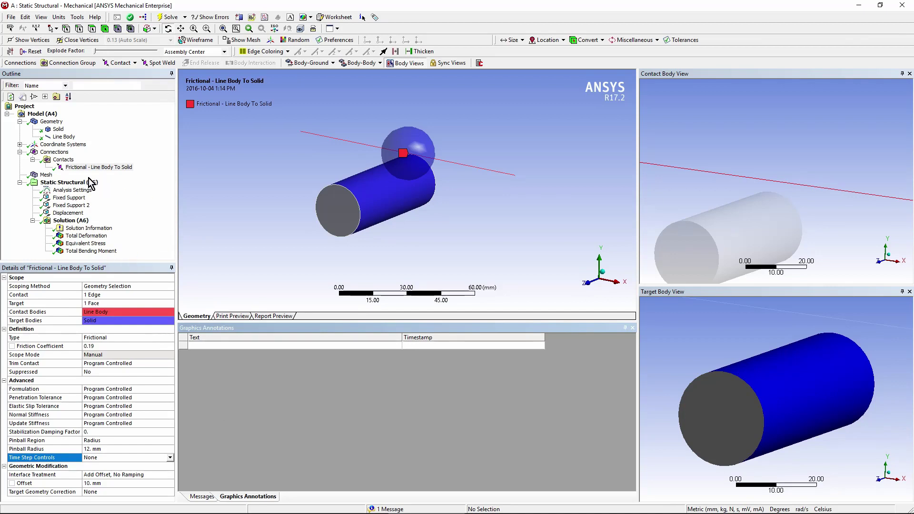
View the mesh, then show Analysis Settings: one step, 20 substeps, large deflection on.
click(47, 175)
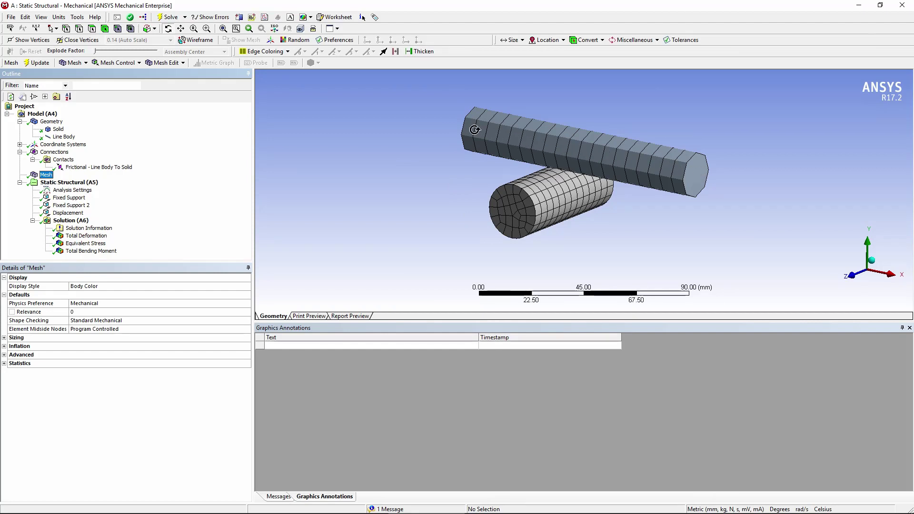
click(72, 191)
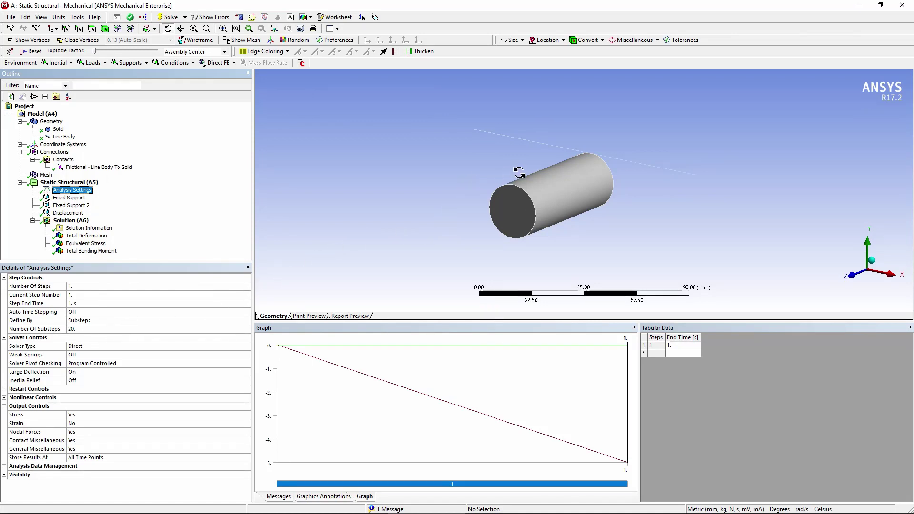
Inspect the cylinder-face and vertex fixed supports and show the mesh on both bodies.
click(78, 198)
drag(564, 214, 543, 210)
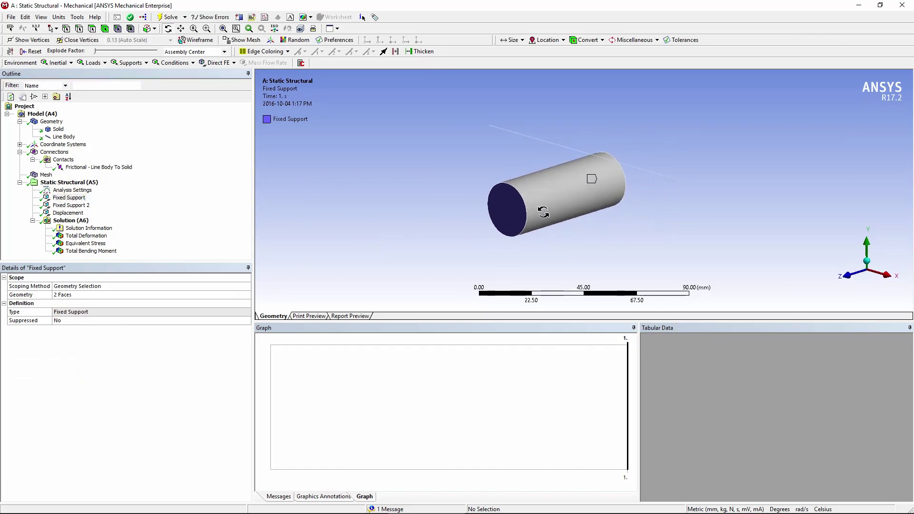
click(72, 205)
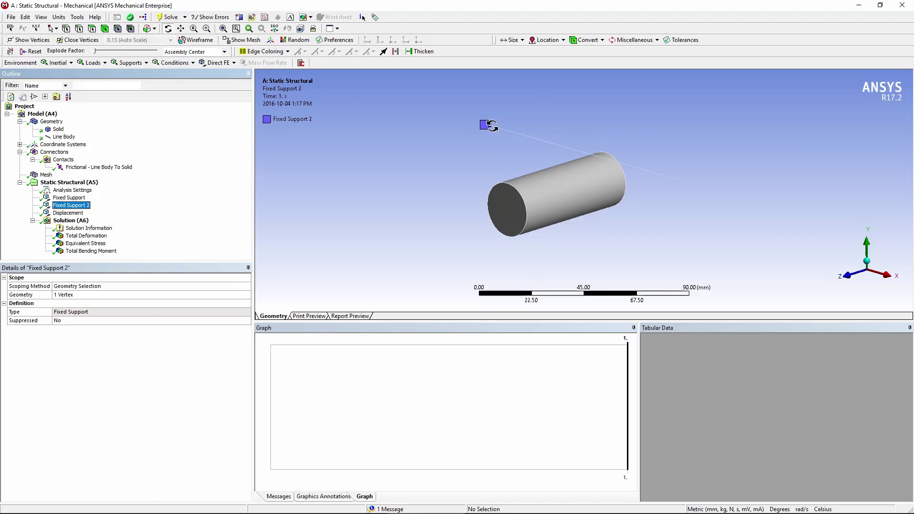
click(244, 40)
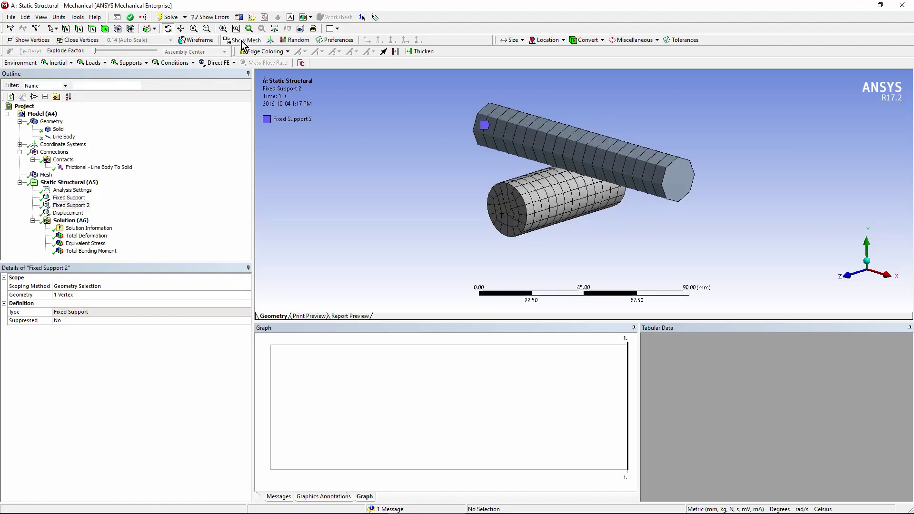
drag(527, 175, 516, 160)
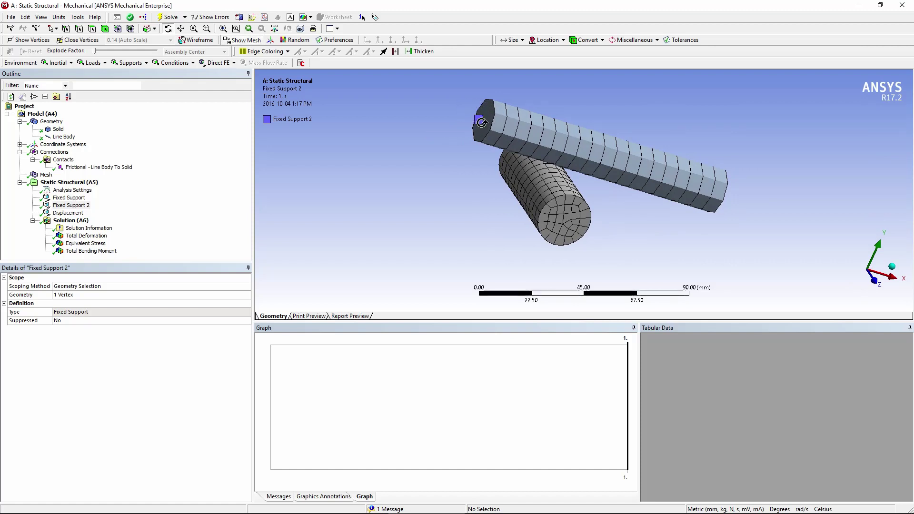
drag(667, 208, 557, 205)
Check the -5 mm Y displacement at the beam end from the X axis, then reopen Analysis Settings.
click(69, 213)
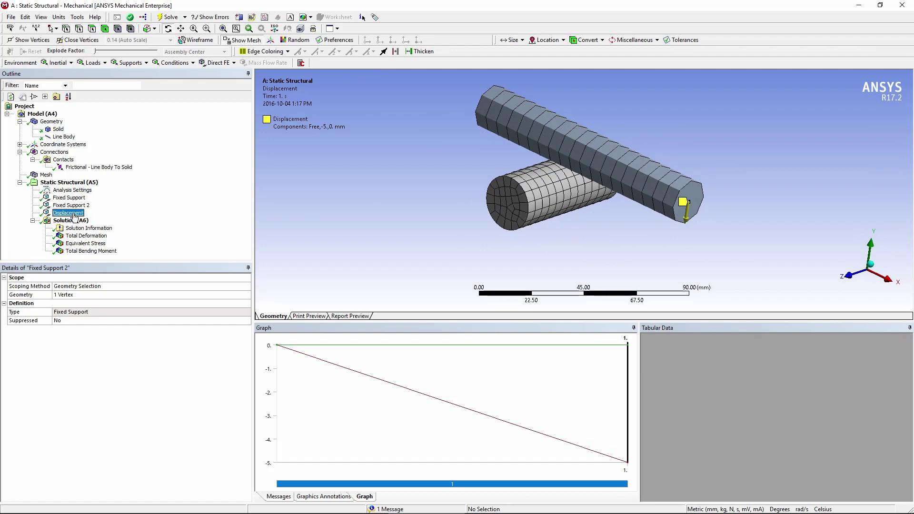
mouse_move(704, 235)
mouse_down()
mouse_move(736, 242)
mouse_move(727, 229)
mouse_up()
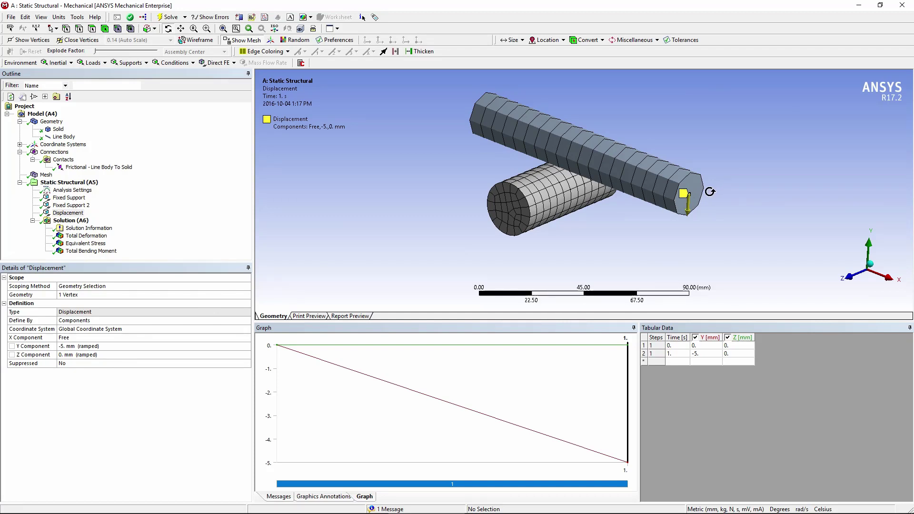
click(885, 278)
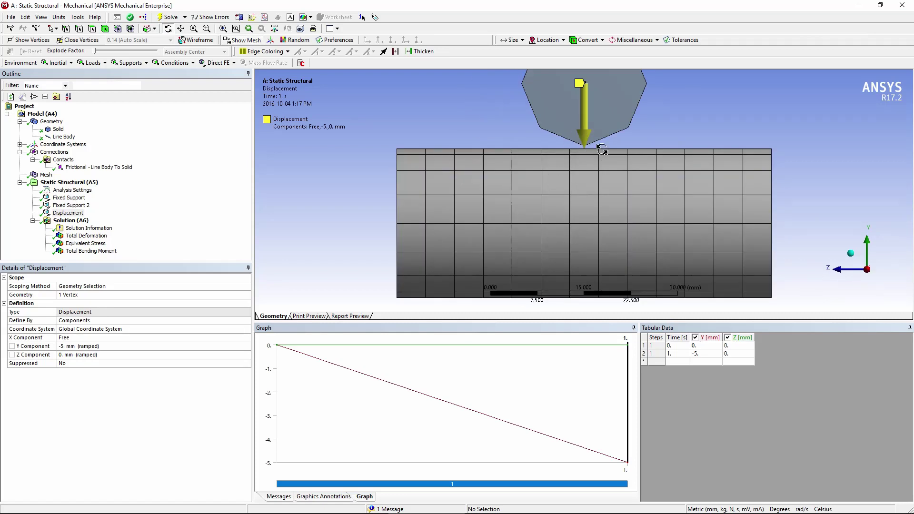
click(850, 254)
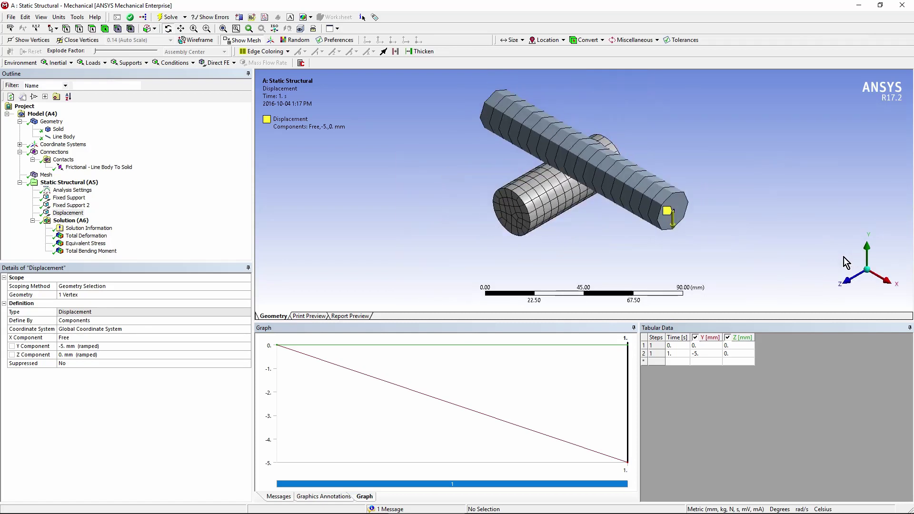
click(72, 190)
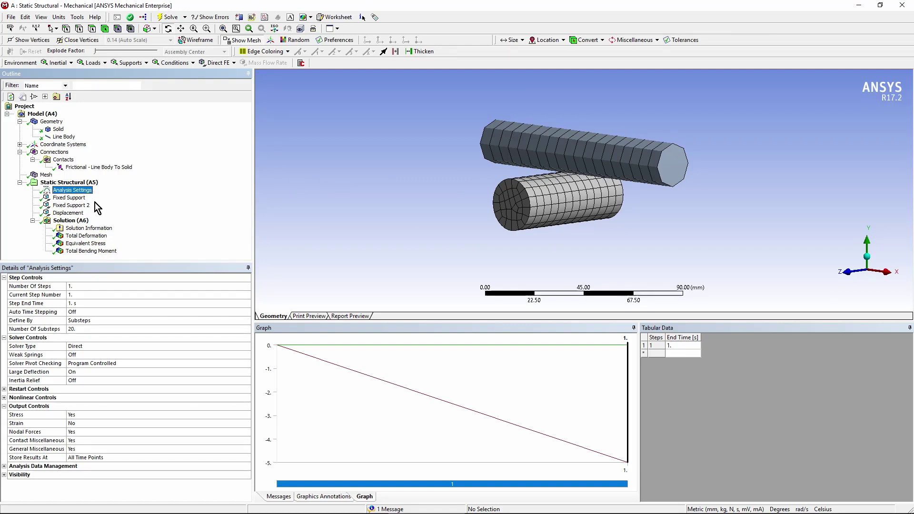
Display the Total Deformation result, maximum 5.0019 mm, viewed along Z then isometric.
click(87, 236)
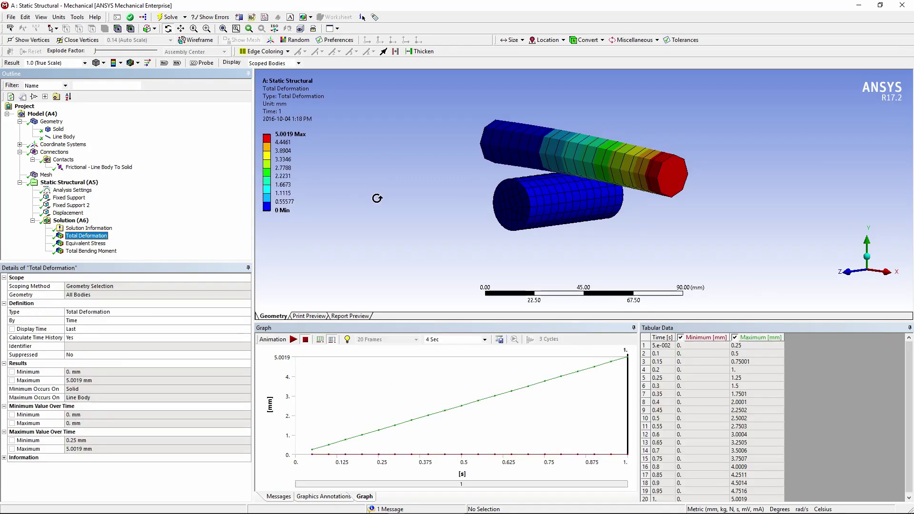
click(847, 272)
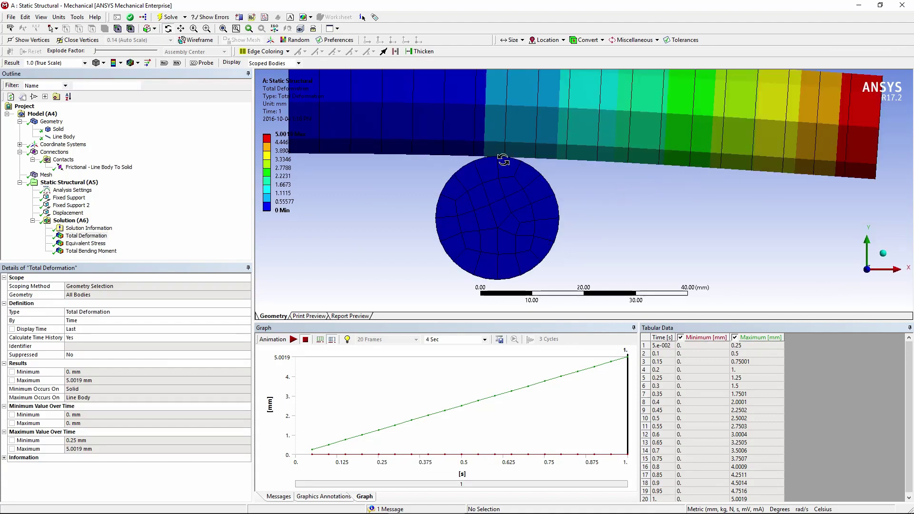
click(883, 253)
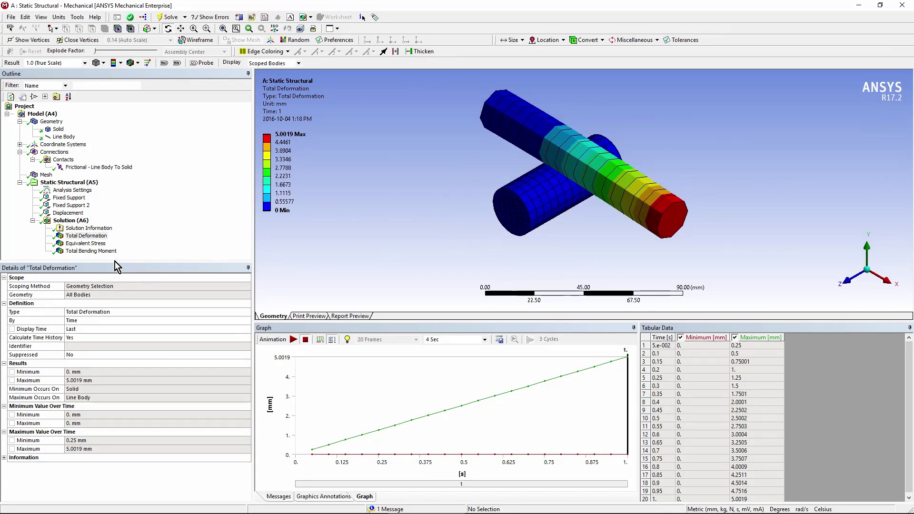
Show Equivalent Stress peaking at 1072.5 MPa and rotate to the contact area.
click(85, 243)
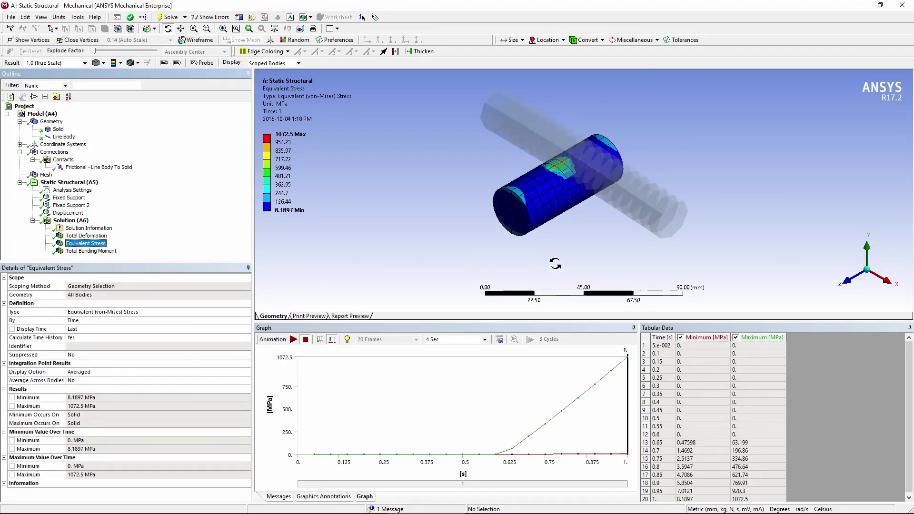
drag(555, 263, 562, 171)
drag(579, 227, 583, 229)
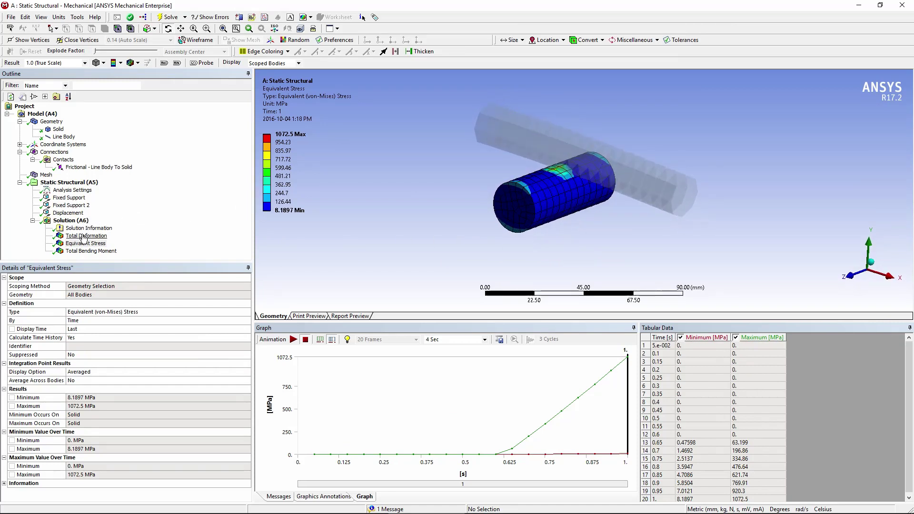
Display the line body's Total Bending Moment and animate it through the load steps, peaking at 1.5237e6 N·mm.
click(85, 251)
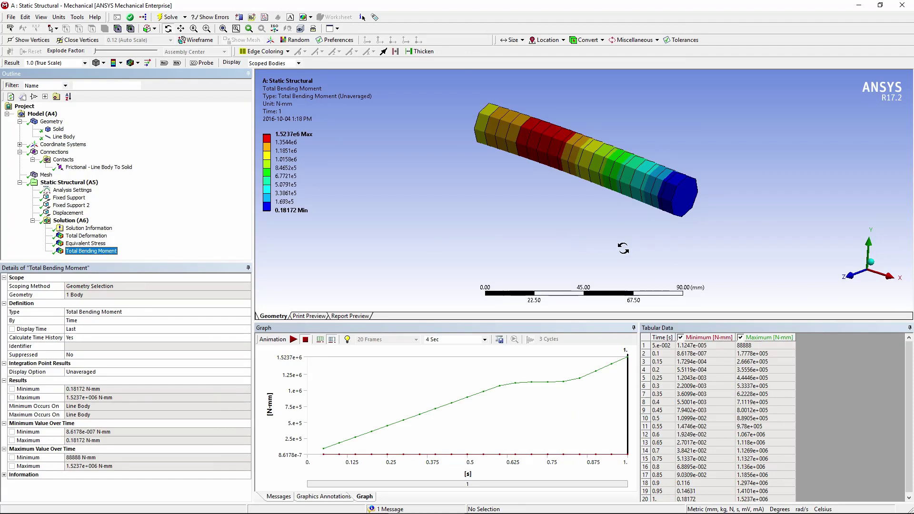
drag(654, 256, 561, 195)
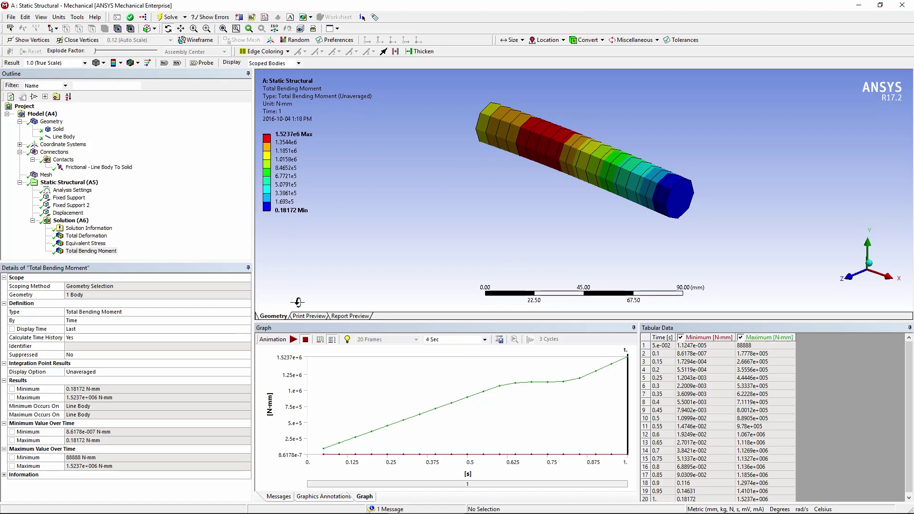
click(293, 340)
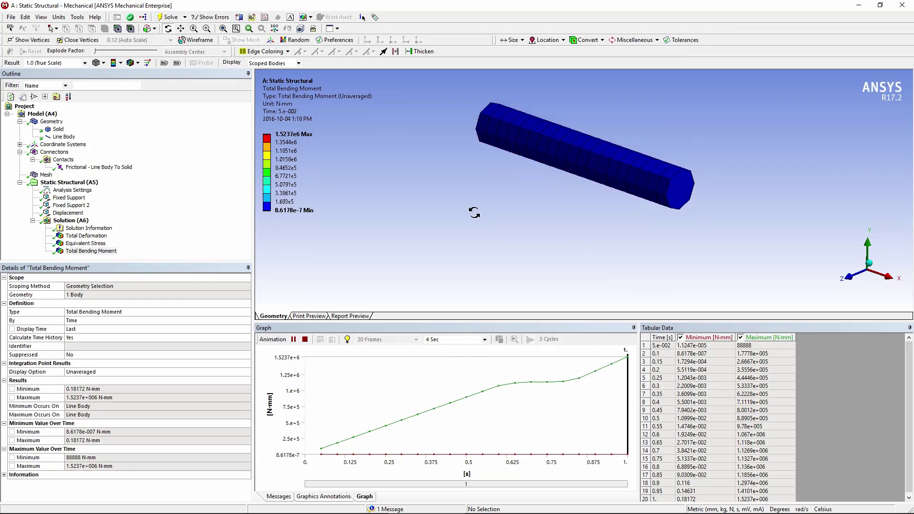
click(306, 339)
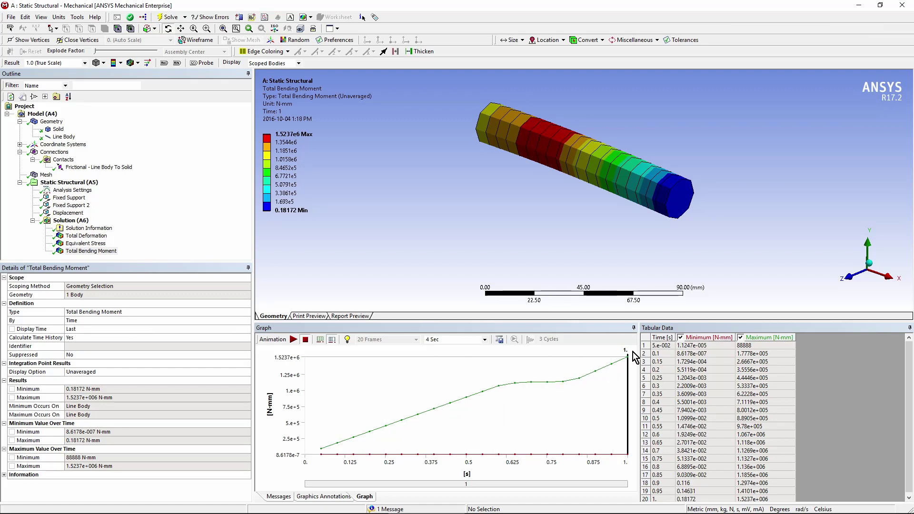
click(87, 243)
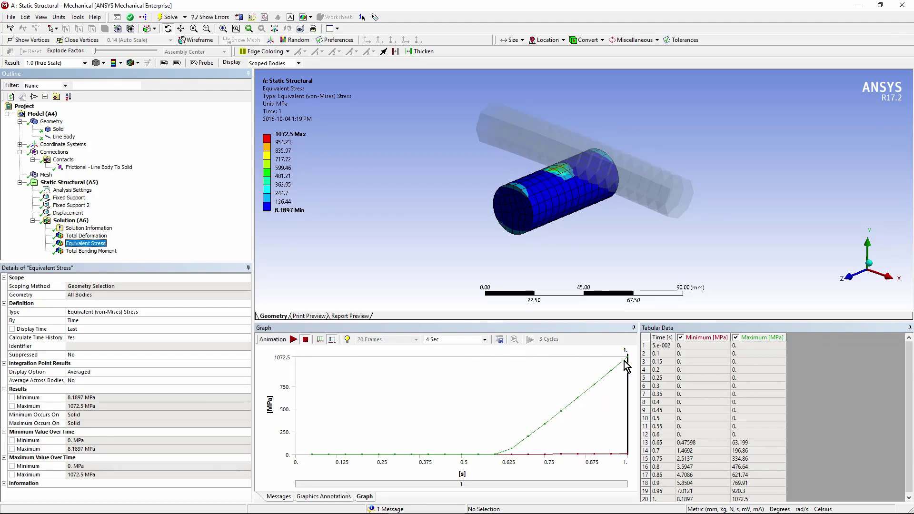
click(101, 237)
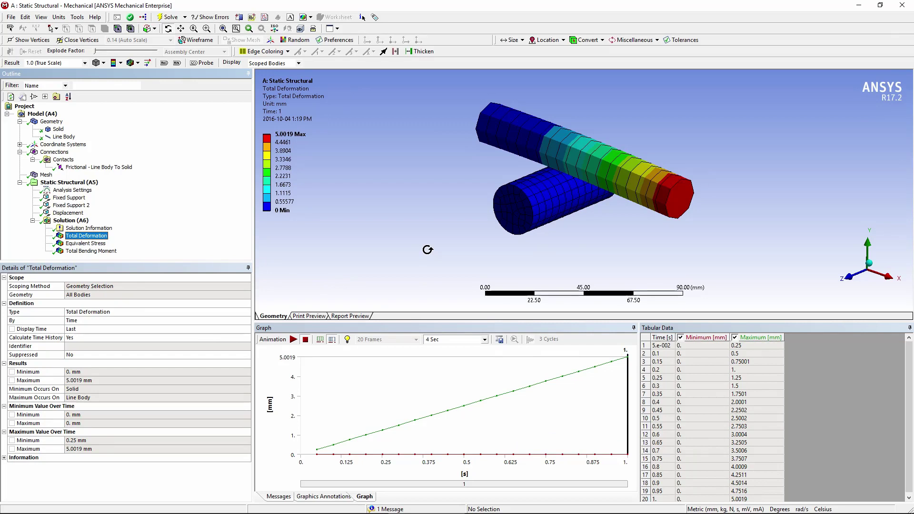
click(293, 340)
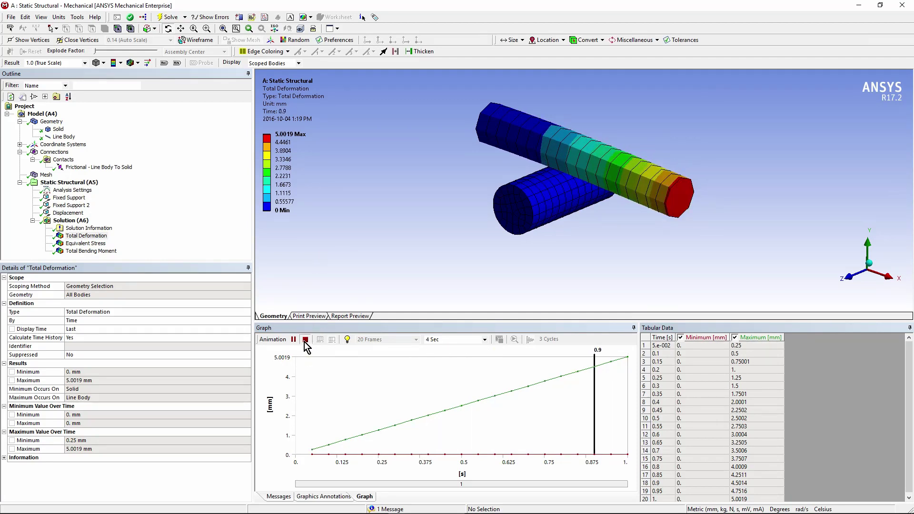
click(305, 340)
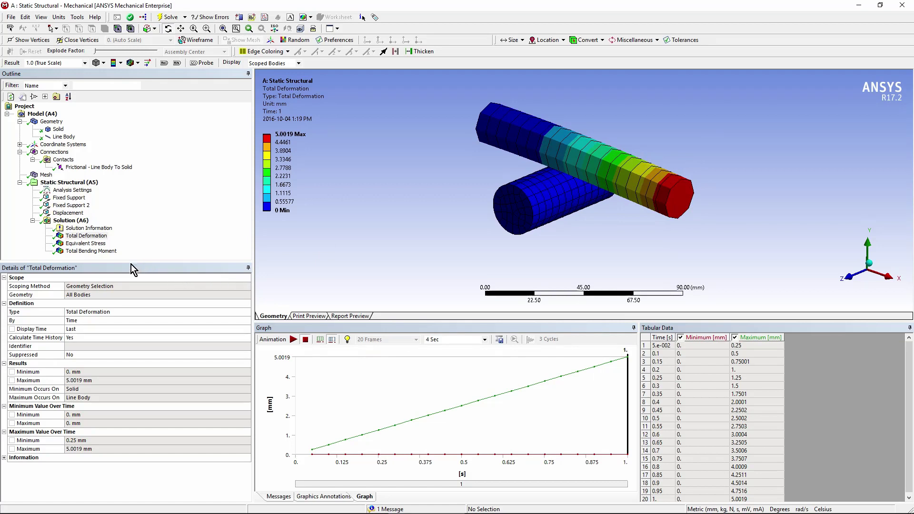
click(85, 243)
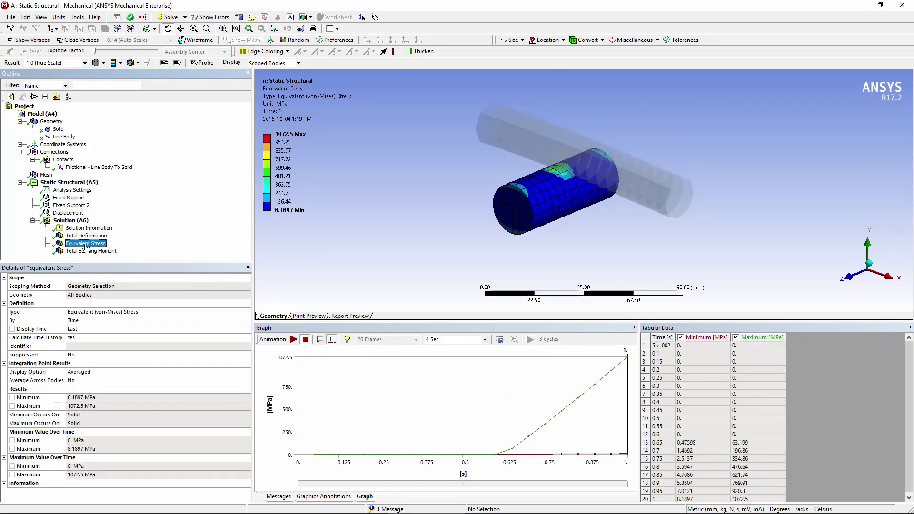
click(89, 252)
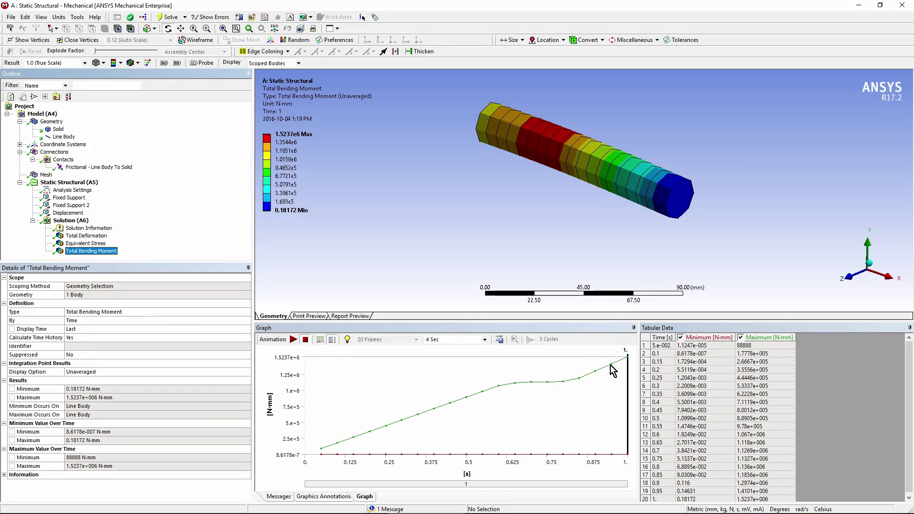
Select the Frictional - Line Body To Solid contact (0.19 friction, 10 mm offset) and hide the mesh.
click(107, 167)
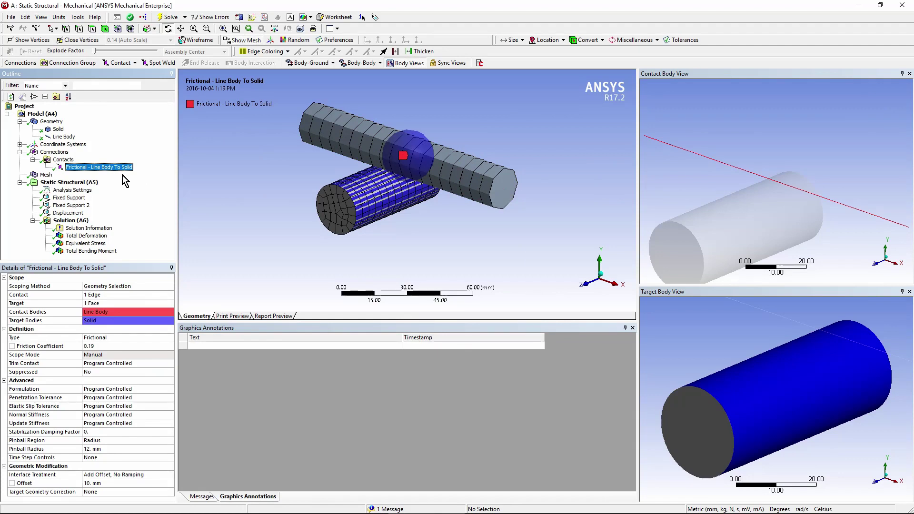
click(241, 40)
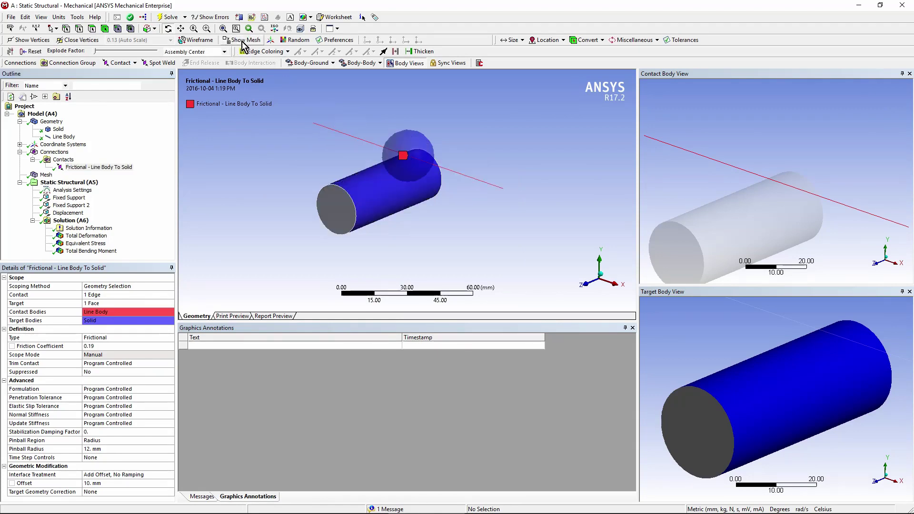